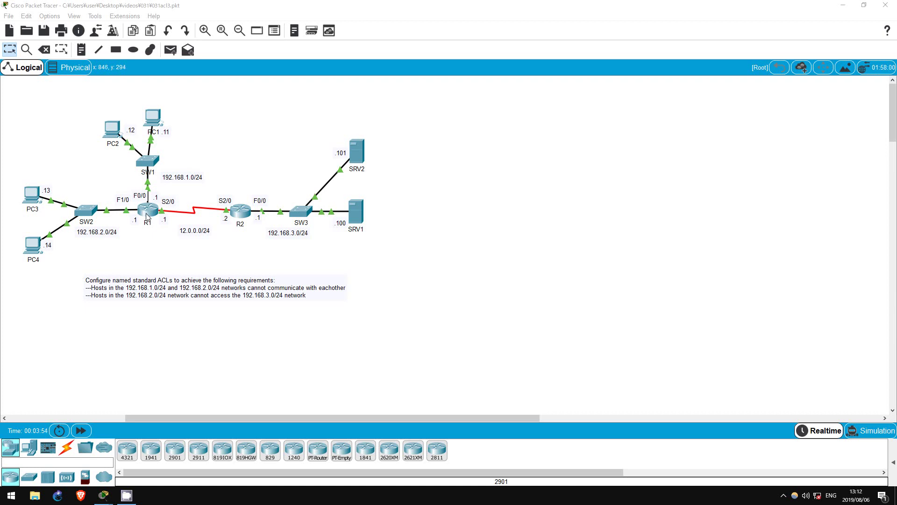
# - Open R1's CLI and enter privileged and global configuration mode
pyautogui.click(147, 215)
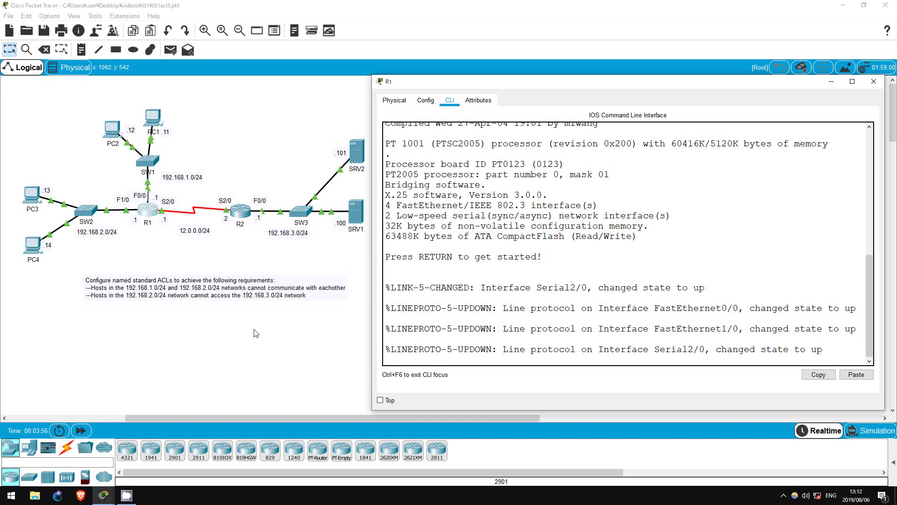
pyautogui.press('Return')
pyautogui.press('Return')
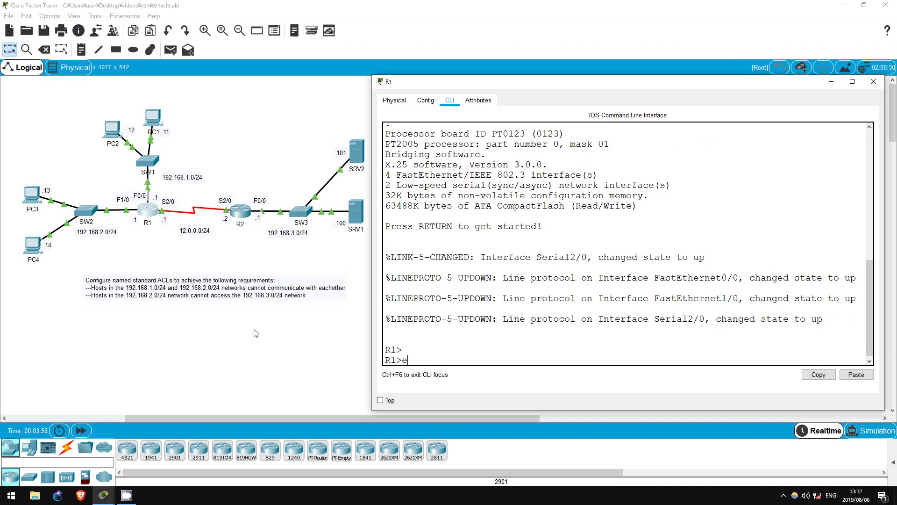
pyautogui.write('en')
pyautogui.press('Return')
pyautogui.write('conf t')
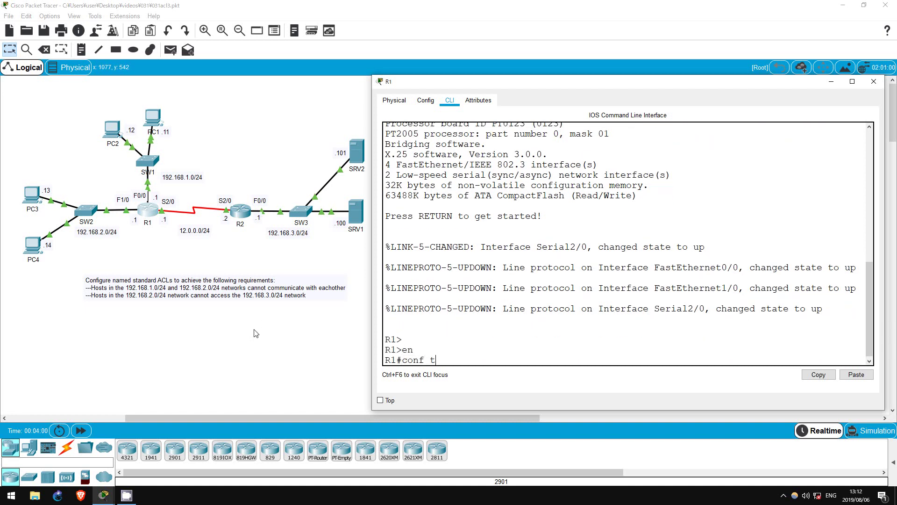
pyautogui.press('Return')
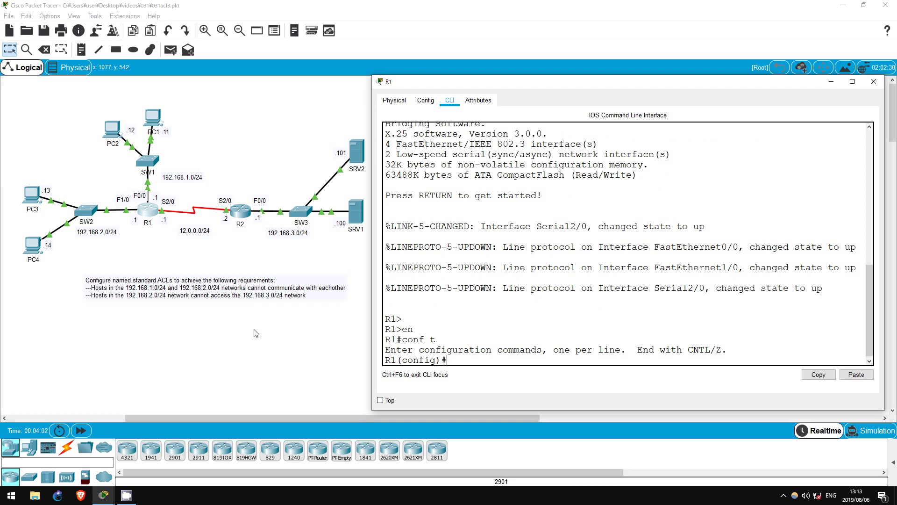
# - Create the named standard access list 2to1 on R1
pyautogui.write('acc')
pyautogui.press('Tab')
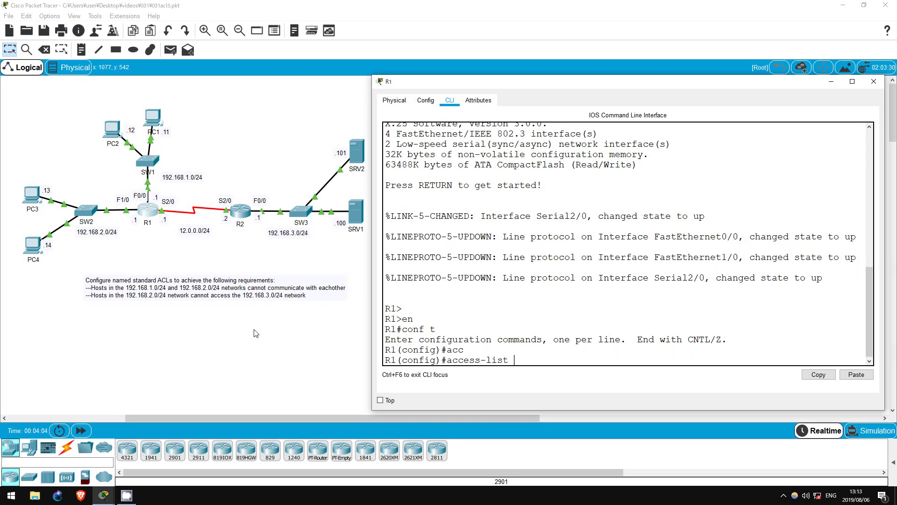
pyautogui.press('BackSpace')
pyautogui.press('BackSpace')
pyautogui.press('BackSpace')
pyautogui.press('BackSpace')
pyautogui.press('BackSpace')
pyautogui.press('BackSpace')
pyautogui.press('BackSpace')
pyautogui.press('BackSpace')
pyautogui.press('BackSpace')
pyautogui.press('BackSpace')
pyautogui.press('BackSpace')
pyautogui.write('ip ac')
pyautogui.press('Tab')
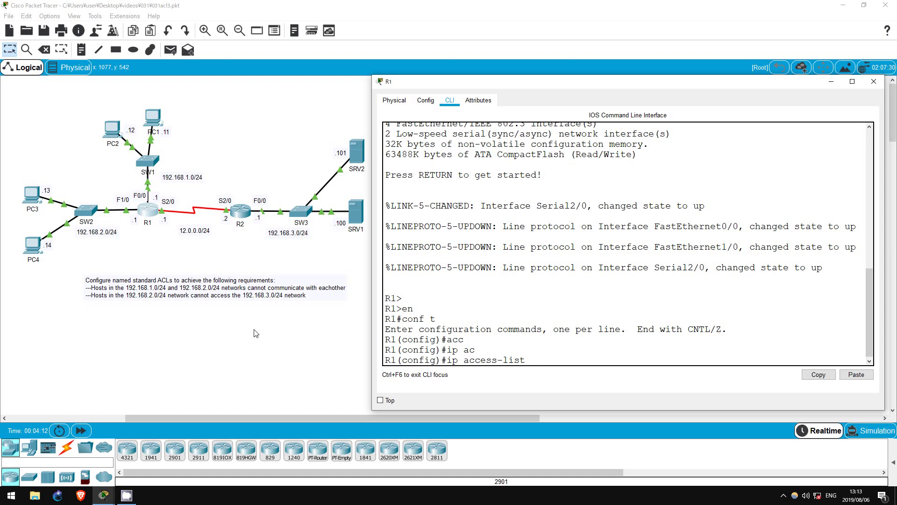
pyautogui.write('?')
pyautogui.write('standard')
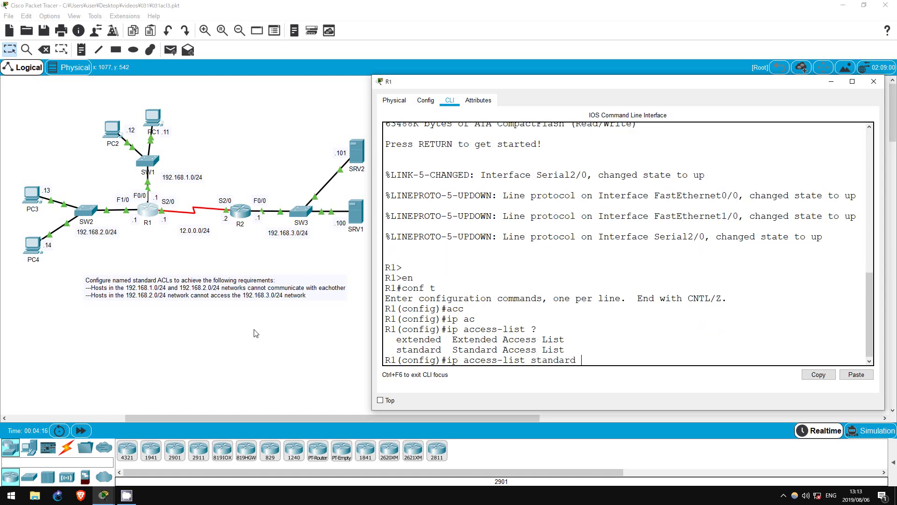
pyautogui.write(' ?')
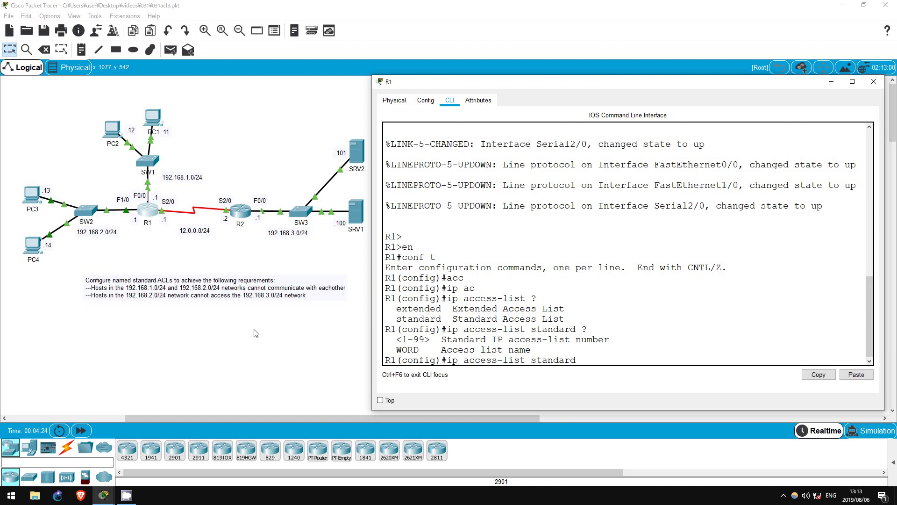
pyautogui.write('2to1')
pyautogui.write('?')
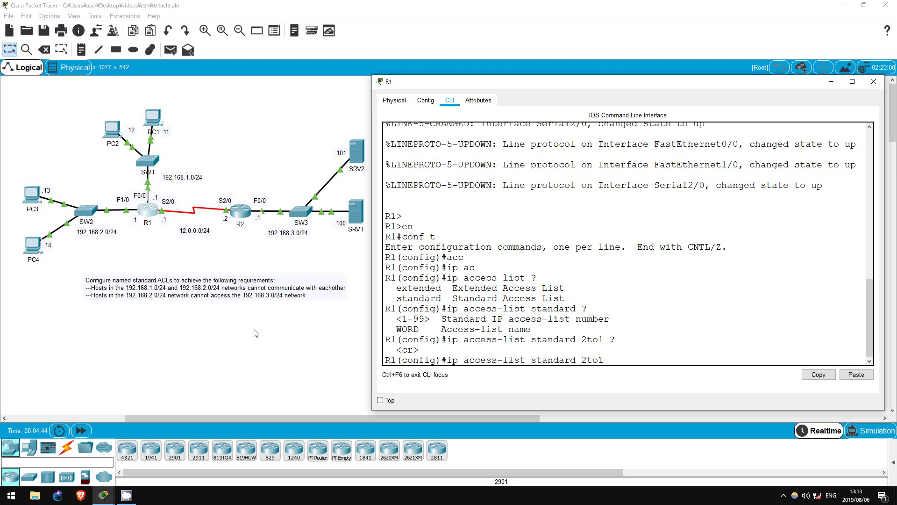
pyautogui.press('Return')
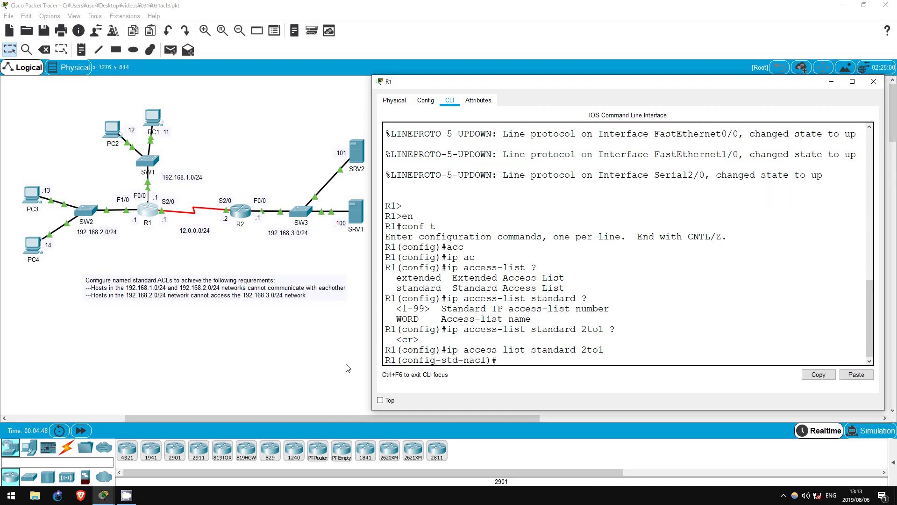
# - Add deny 192.168.2.0 0.0.0.255 and permit any to list 2to1, then exit
pyautogui.moveTo(402, 360); pyautogui.dragTo(489, 360)
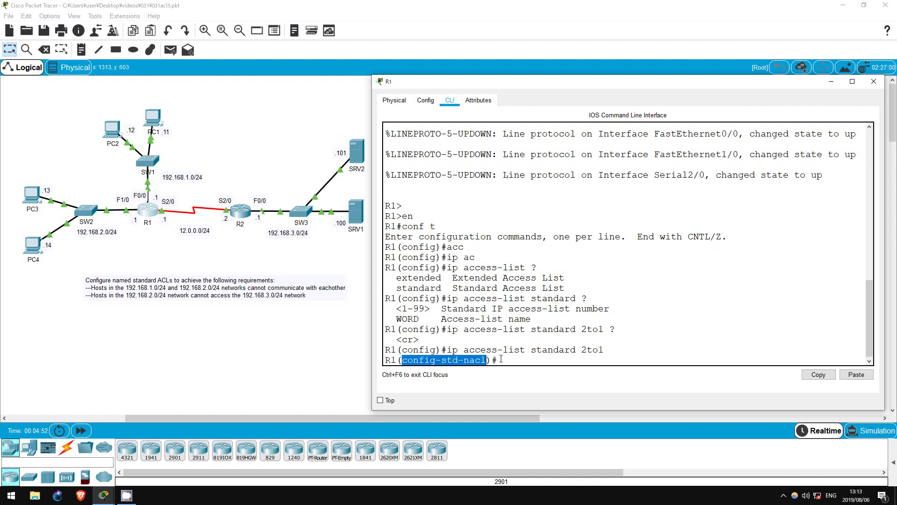
pyautogui.click(501, 359)
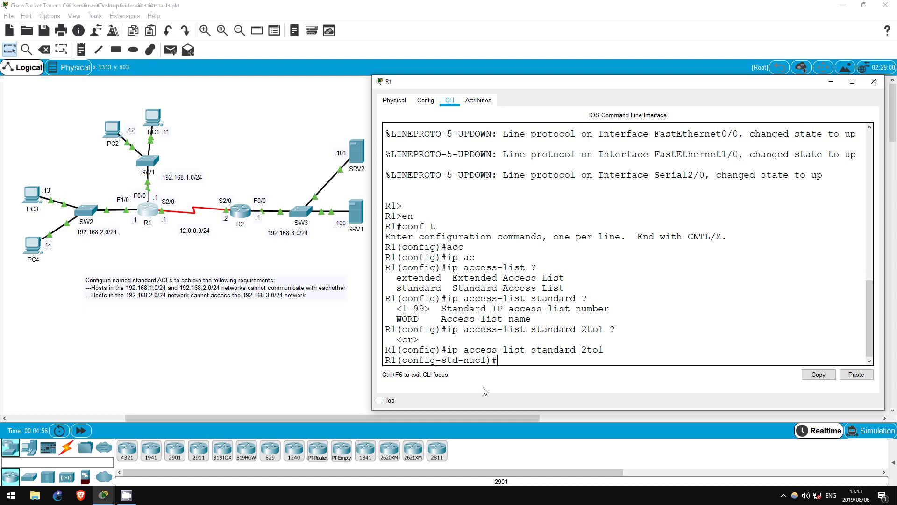
pyautogui.write('?')
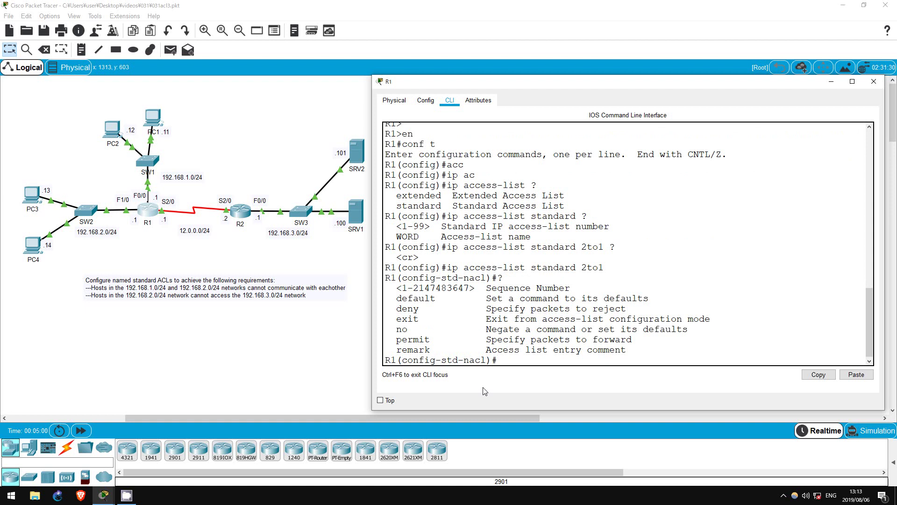
pyautogui.write('deny')
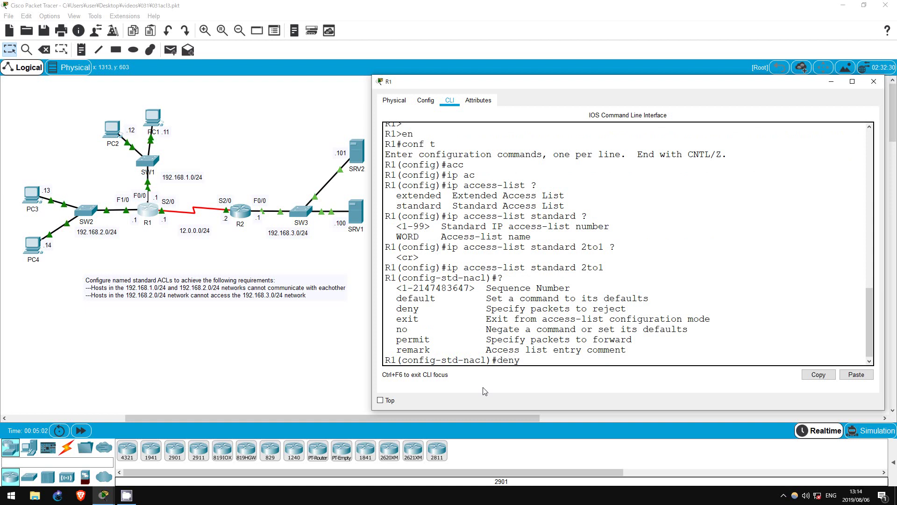
pyautogui.write(' 192.168')
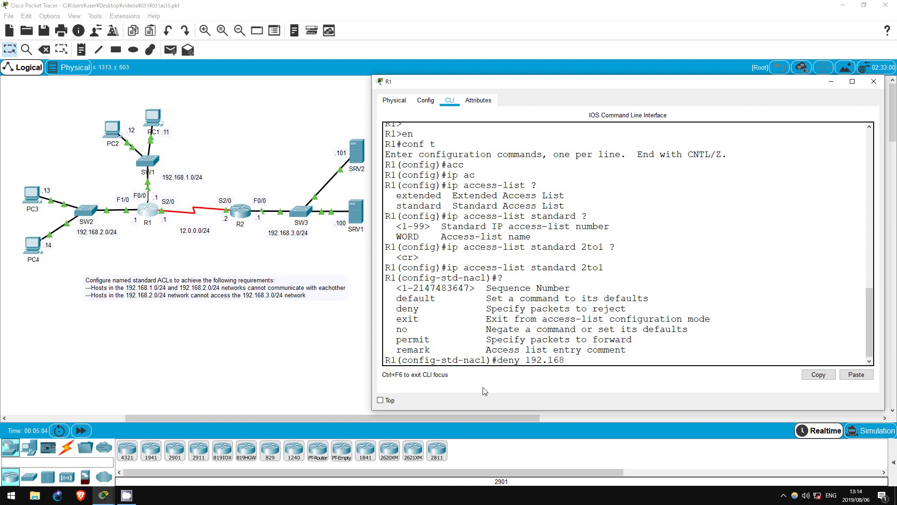
pyautogui.write('.2.0 0.0.0.255 ?')
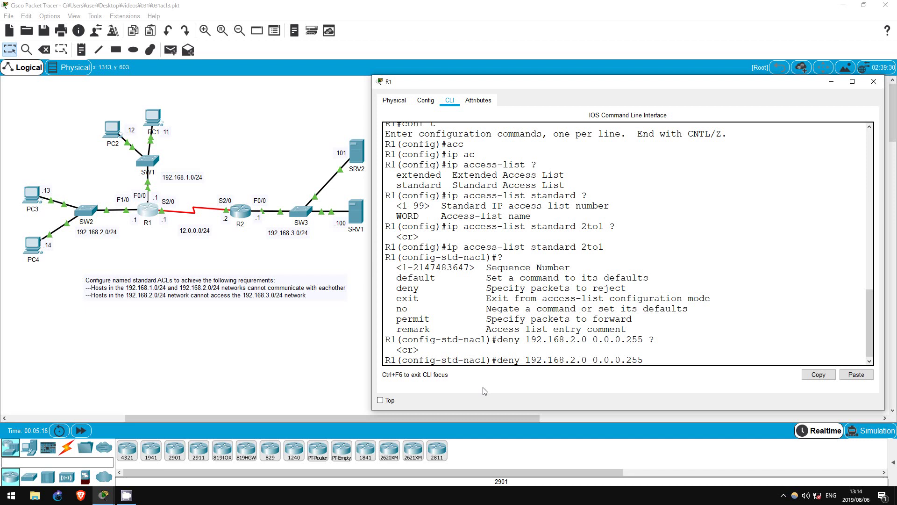
pyautogui.press('Return')
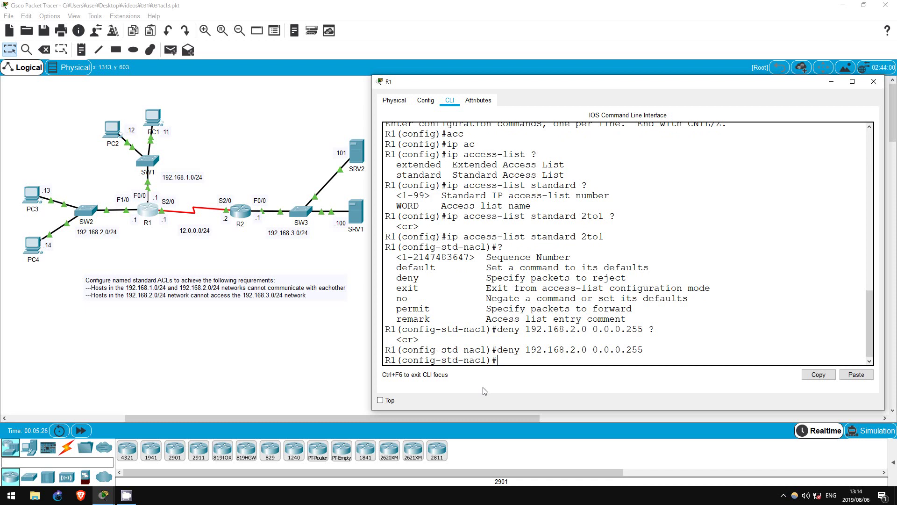
pyautogui.write('permit any')
pyautogui.press('Return')
pyautogui.write('exit')
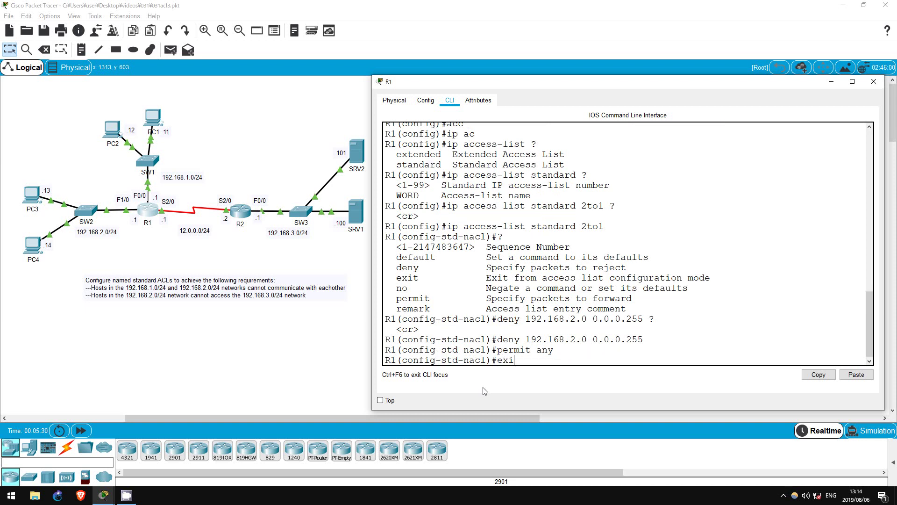
pyautogui.press('Return')
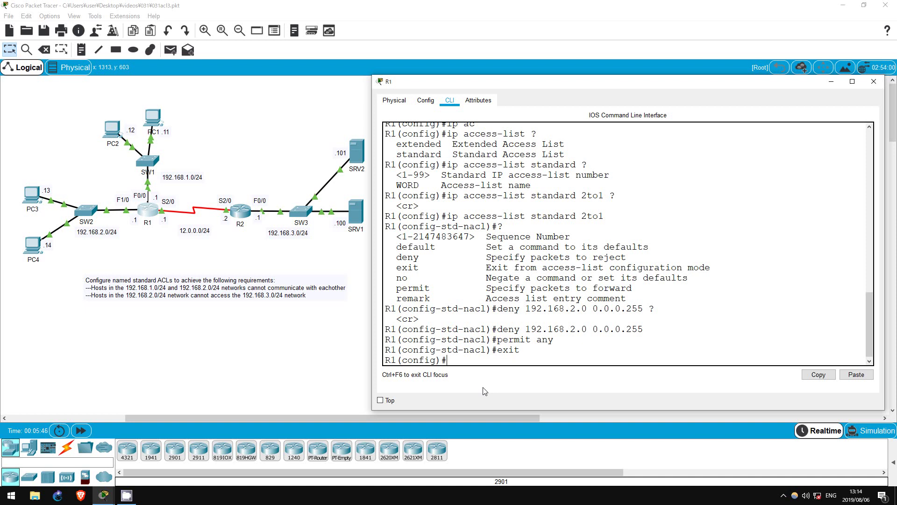
# - Create a second named standard access list 1to2 on R1
pyautogui.write('ip acc')
pyautogui.press('Tab')
pyautogui.write('stan')
pyautogui.press('Tab')
pyautogui.write('1to2')
pyautogui.press('Return')
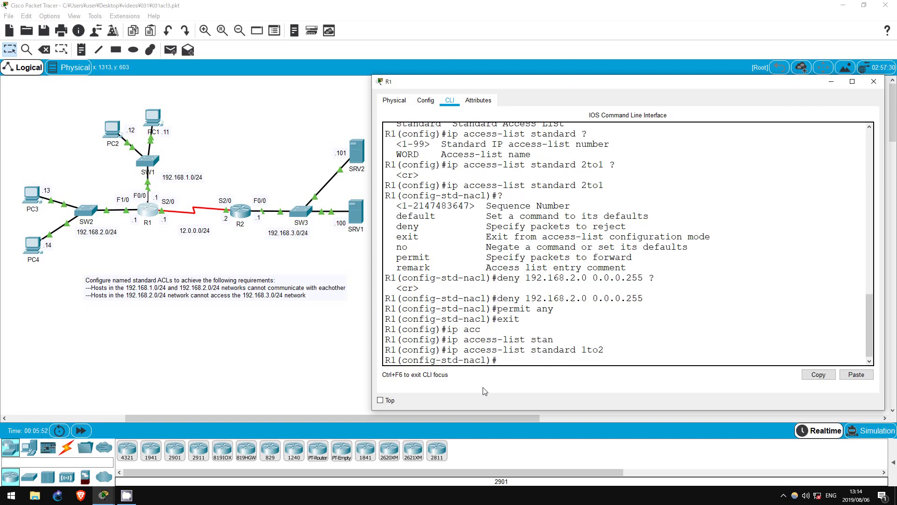
# - Add deny 192.168.1.0 0.0.0.255 and permit any to 1to2, then exit
pyautogui.write('deny 192.168.1.0 0.0.0.255')
pyautogui.press('Return')
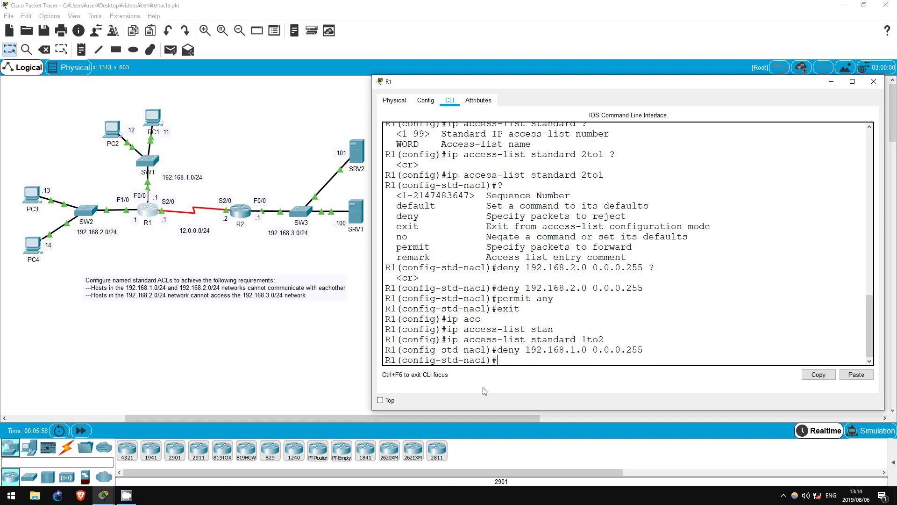
pyautogui.write('permit any')
pyautogui.press('Return')
pyautogui.write('e')
pyautogui.write('xit')
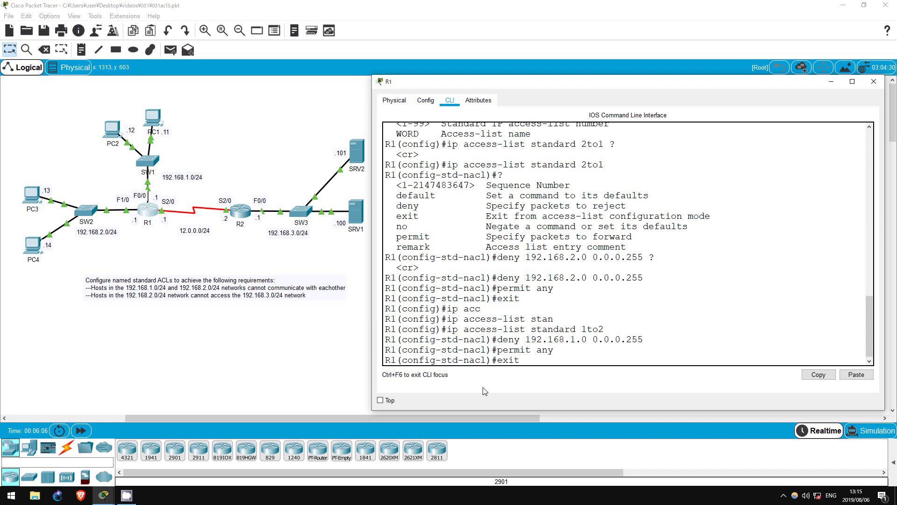
pyautogui.press('Return')
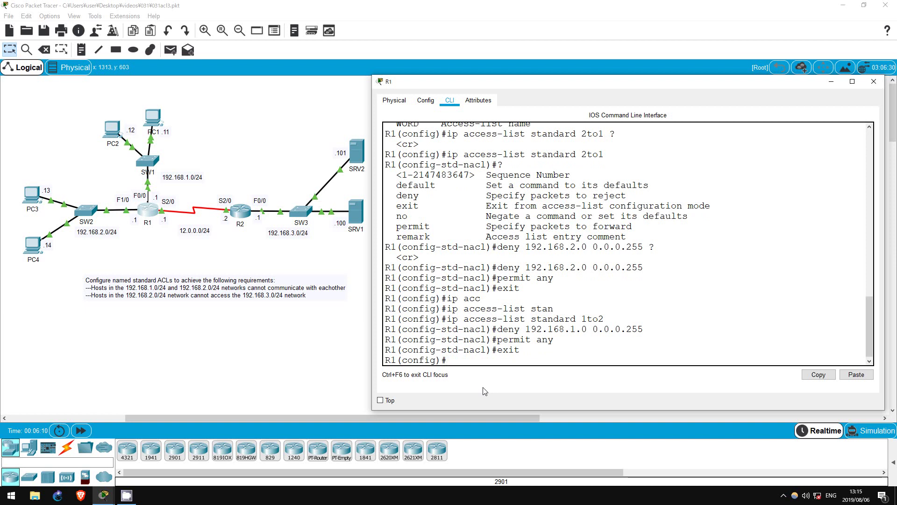
# - Apply access list 2to1 outbound on R1's interface F0/0
pyautogui.write('interface f0/0')
pyautogui.press('Return')
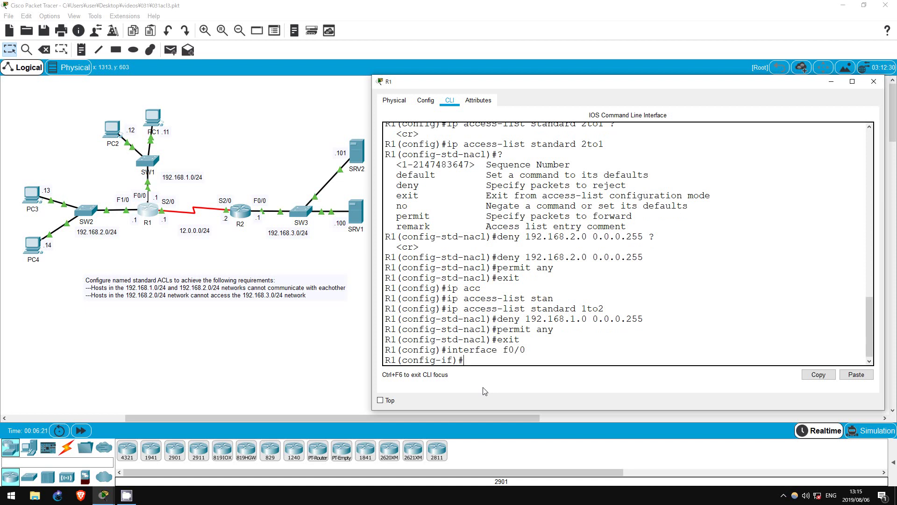
pyautogui.write('ip acc')
pyautogui.press('Tab')
pyautogui.write('2to1 ou')
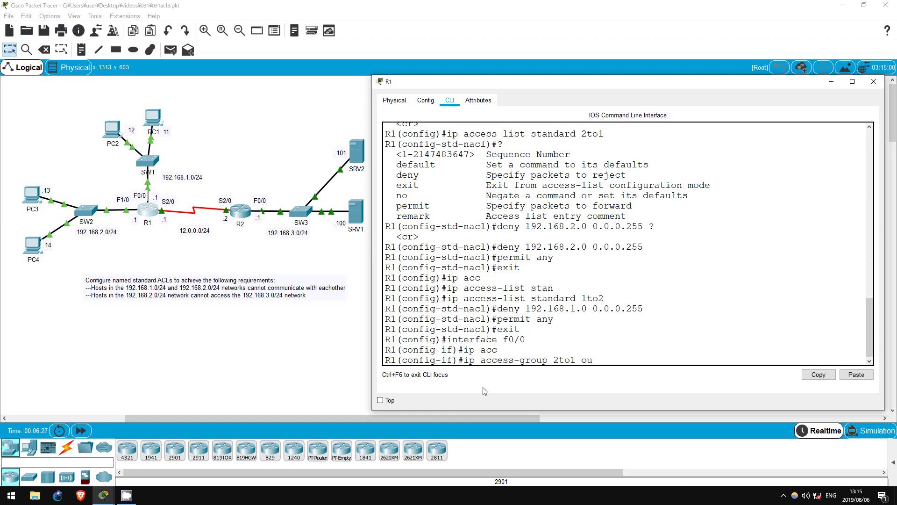
pyautogui.write('t')
pyautogui.press('Return')
# - Apply access list 1to2 outbound on R1's interface F1/0
pyautogui.write('i')
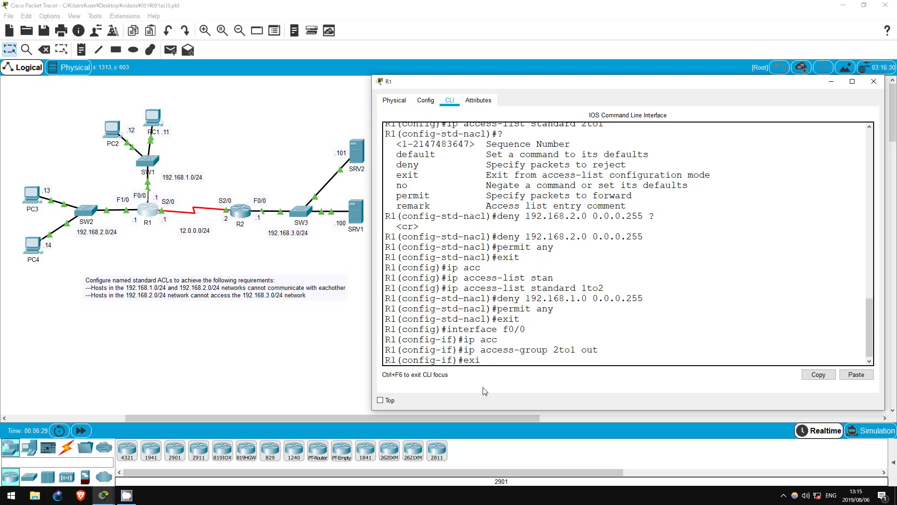
pyautogui.write('nt f1/0')
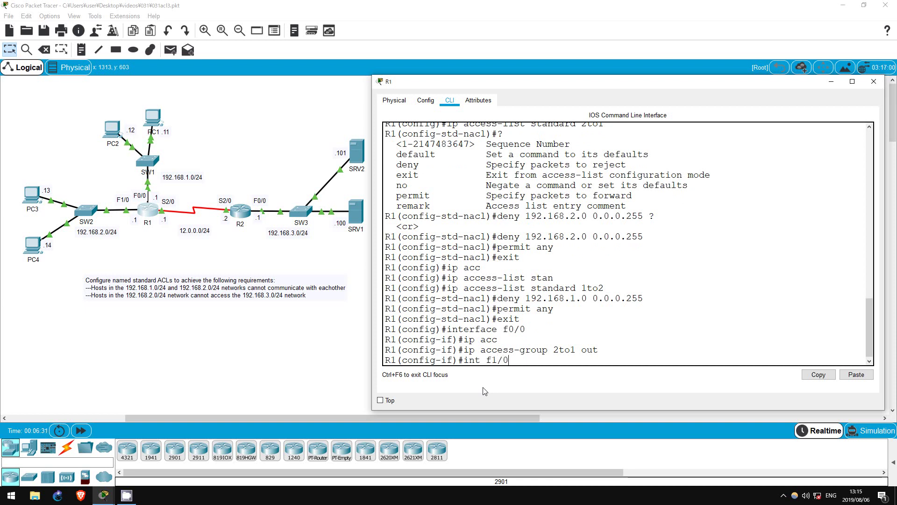
pyautogui.press('Return')
pyautogui.write('ip ac')
pyautogui.press('Tab')
pyautogui.write('1to2 out')
pyautogui.press('Return')
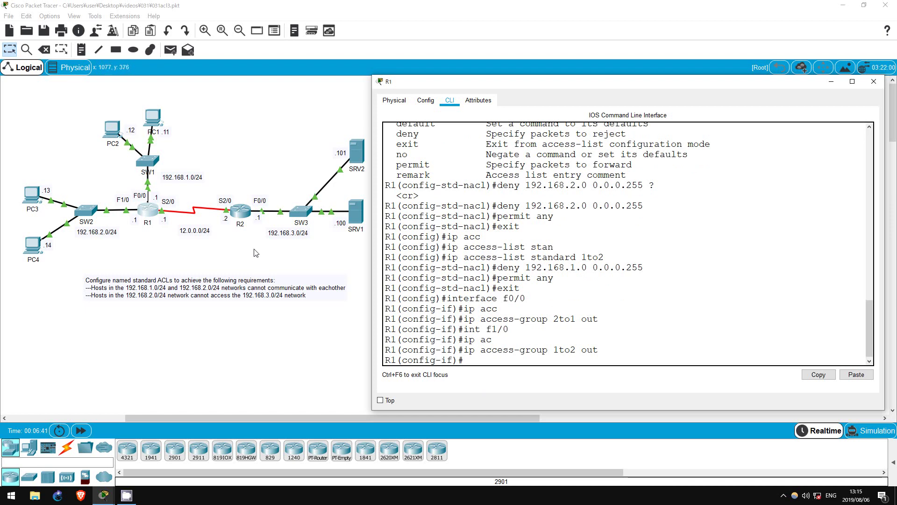
pyautogui.click(150, 120)
# - From PC1's command prompt, ping 192.168.2.13 and 192.168.2.14, both failing
pyautogui.click(465, 100)
pyautogui.click(719, 135)
pyautogui.write('pin')
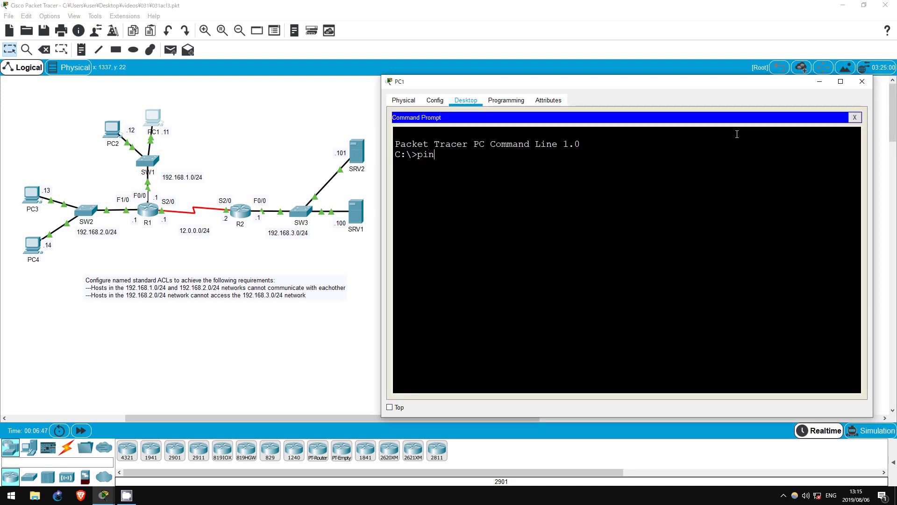
pyautogui.write('g 192.168.2.13')
pyautogui.press('Return')
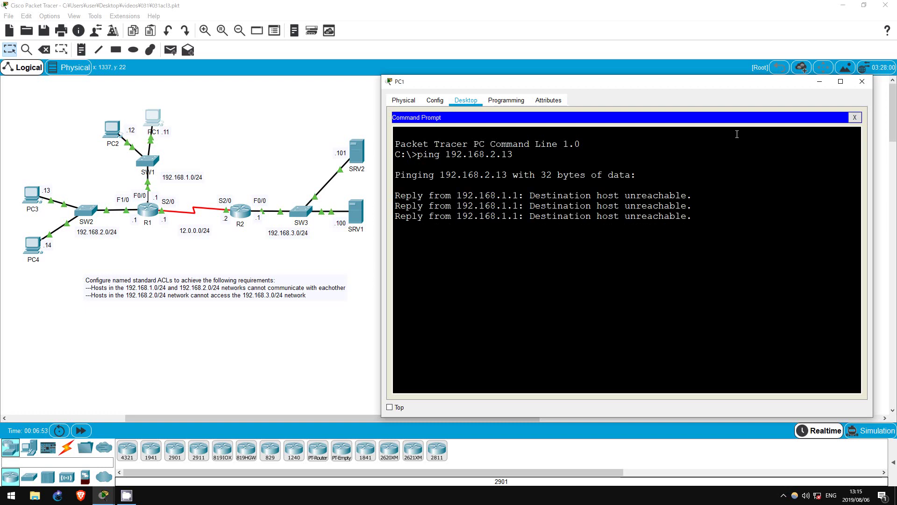
pyautogui.press('Up')
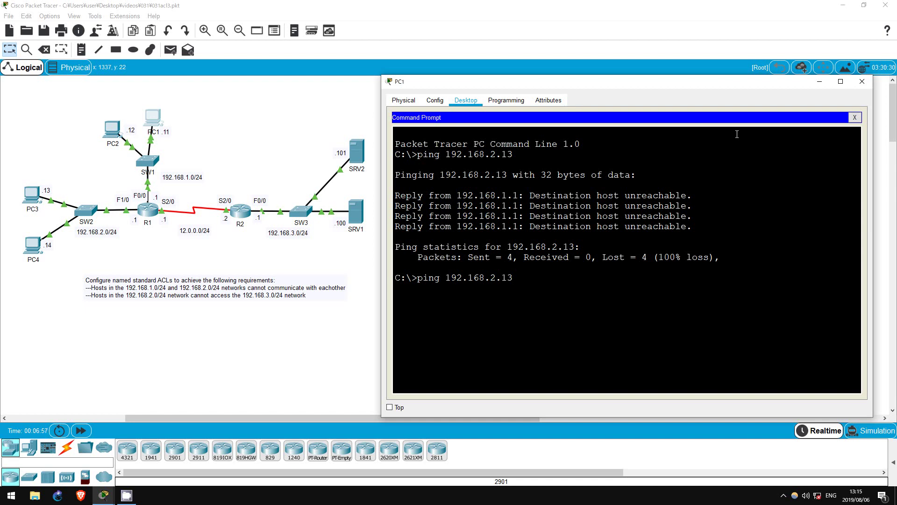
pyautogui.press('BackSpace')
pyautogui.write('4')
pyautogui.press('Return')
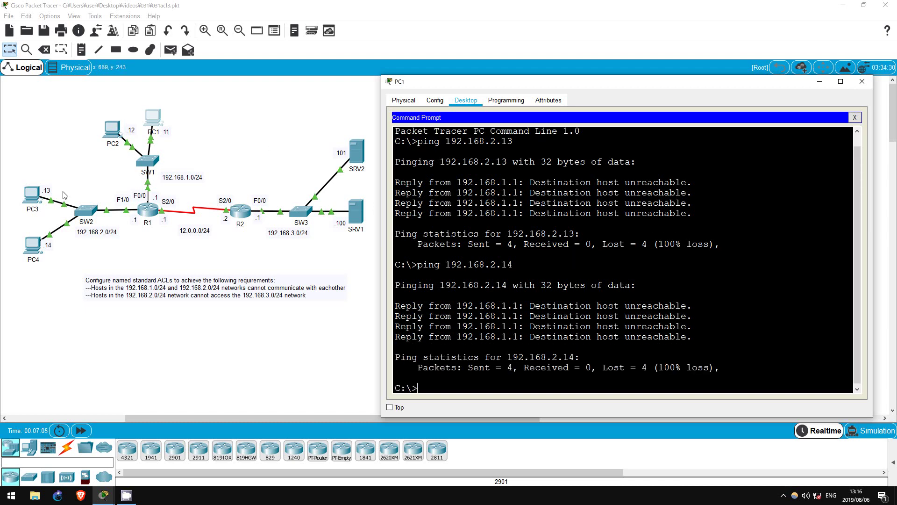
pyautogui.click(32, 196)
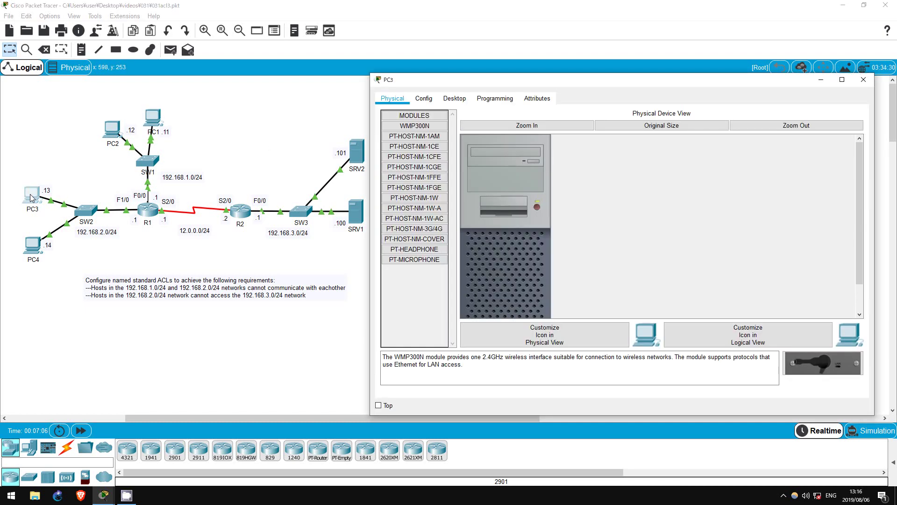
# - From PC3's command prompt, ping 192.168.1.11 and 192.168.1.12, then close PC3
pyautogui.click(460, 99)
pyautogui.click(696, 131)
pyautogui.write('pi9')
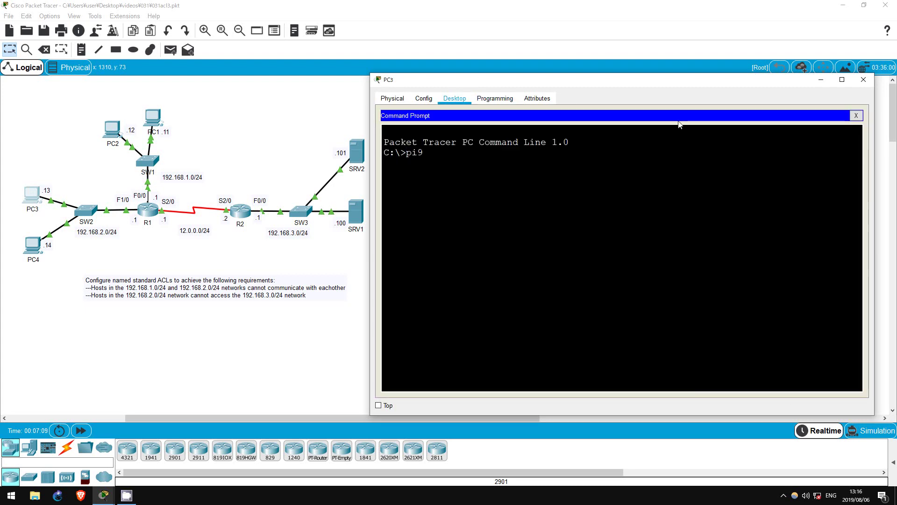
pyautogui.press('BackSpace')
pyautogui.write('ng 192.168.1.11')
pyautogui.press('Return')
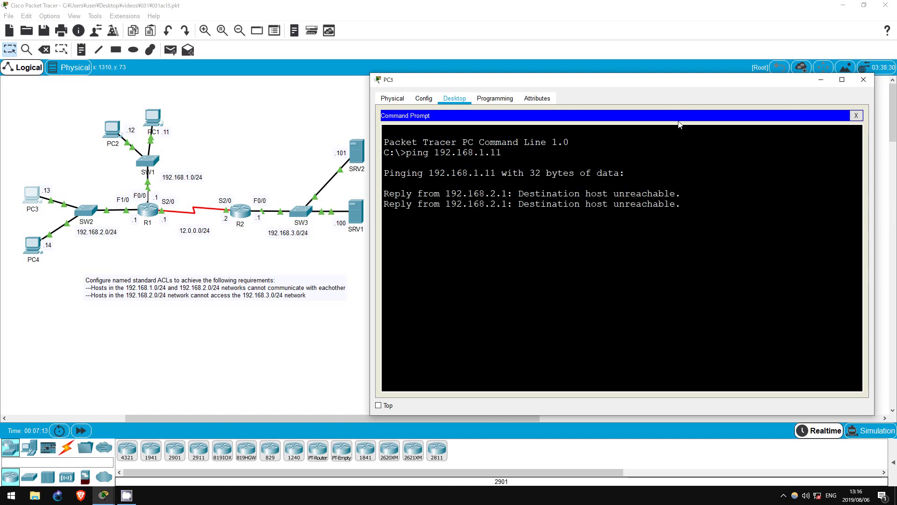
pyautogui.hotkey('ctrl', 'c')
pyautogui.press('Up')
pyautogui.press('BackSpace')
pyautogui.write('2')
pyautogui.press('Return')
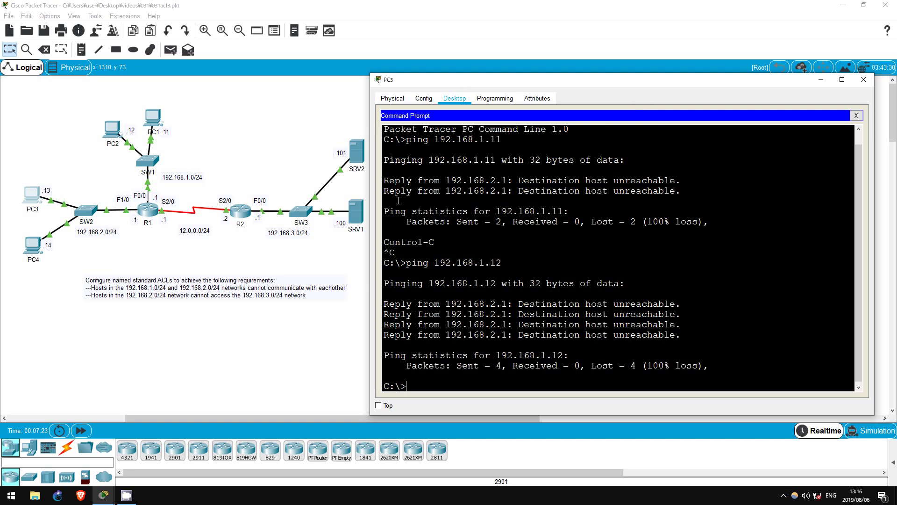
pyautogui.click(271, 178)
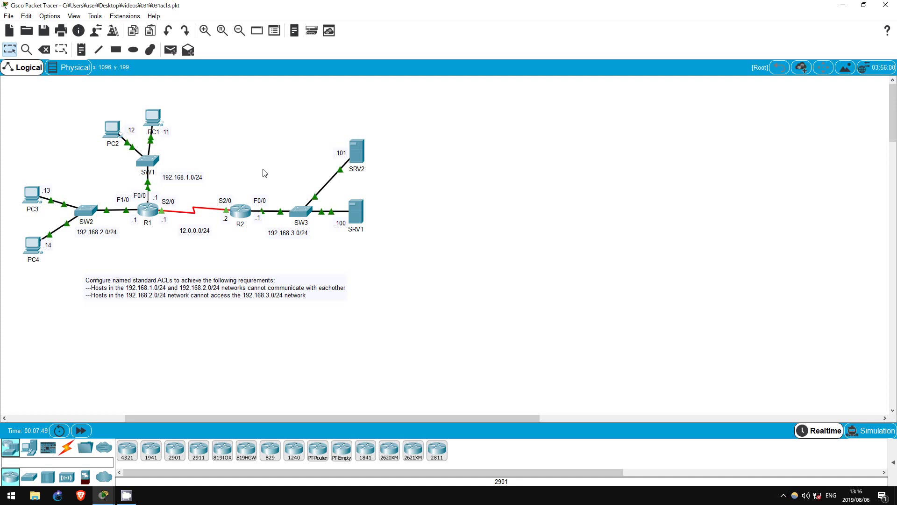
# - Open R2's CLI and enter privileged and global configuration mode
pyautogui.click(242, 216)
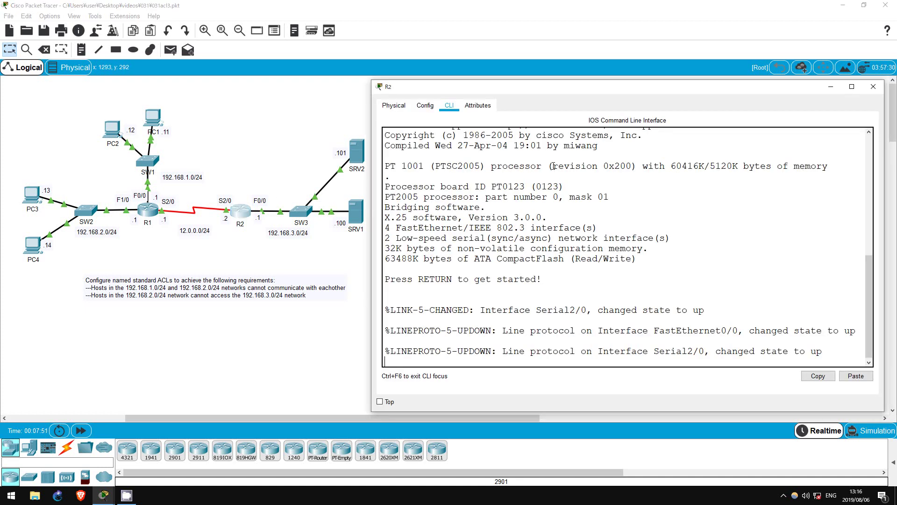
pyautogui.press('Return')
pyautogui.press('Return')
pyautogui.write('en')
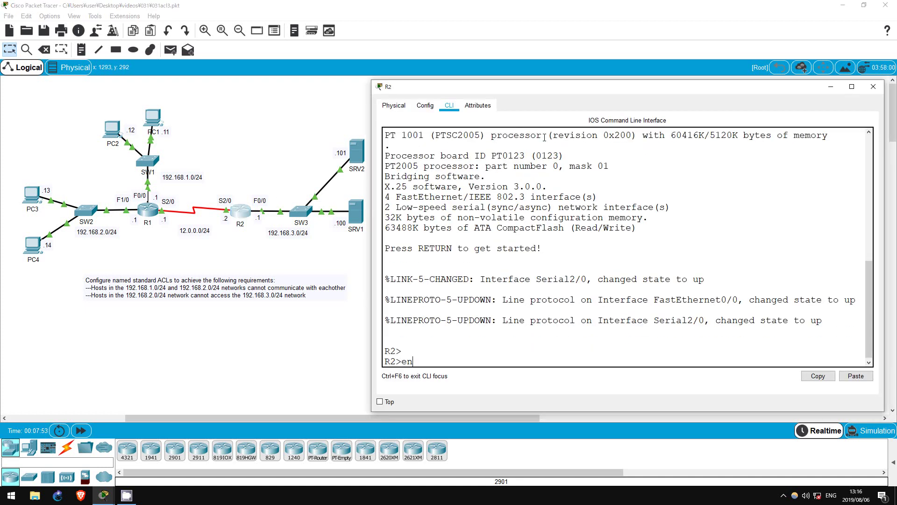
pyautogui.press('Return')
pyautogui.write('conf t')
pyautogui.press('Return')
# - Create the named standard access list 2to3 on R2
pyautogui.write('ip ac')
pyautogui.press('Tab')
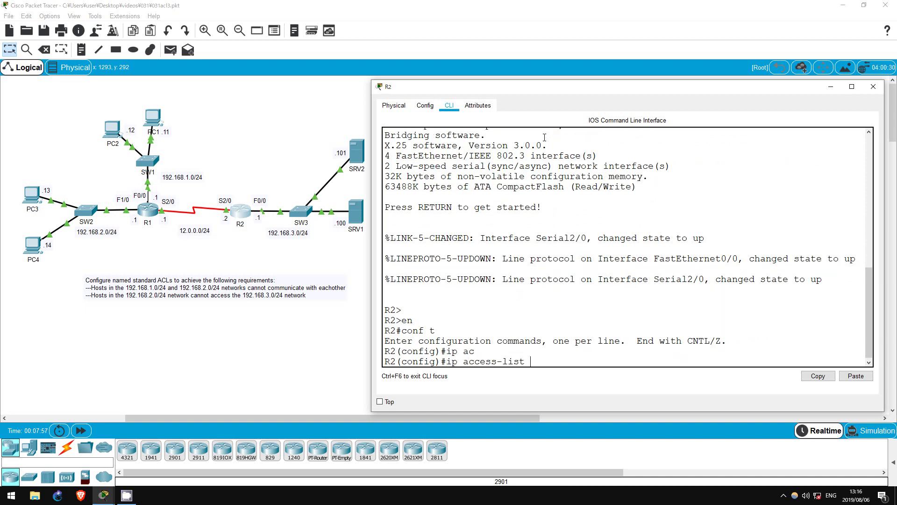
pyautogui.write('stan')
pyautogui.press('Tab')
pyautogui.write('2to3')
pyautogui.press('Return')
# - Add deny 192.168.2.0 0.0.0.255 and permit any to 2to3, then exit
pyautogui.write('deny 192.168.2.0')
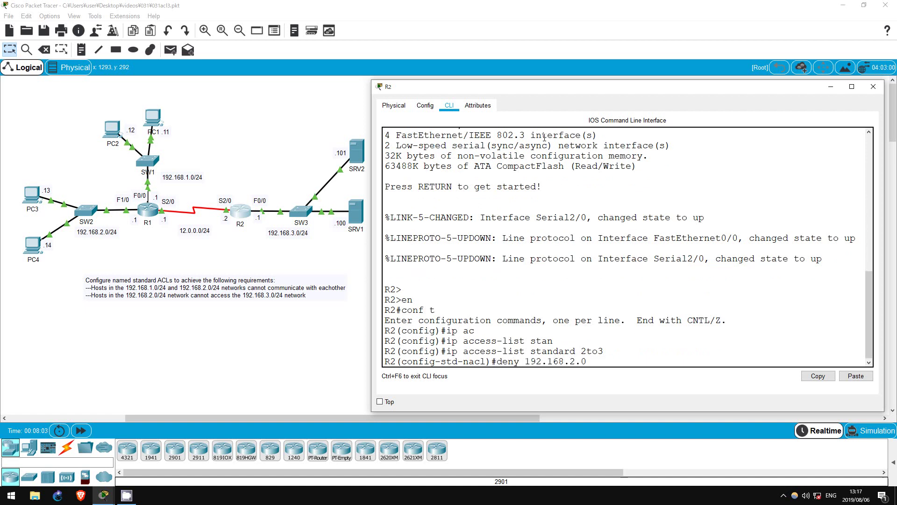
pyautogui.write(' 0.0.0.255')
pyautogui.press('Return')
pyautogui.write('permit any')
pyautogui.press('Return')
pyautogui.write('exit')
pyautogui.press('Return')
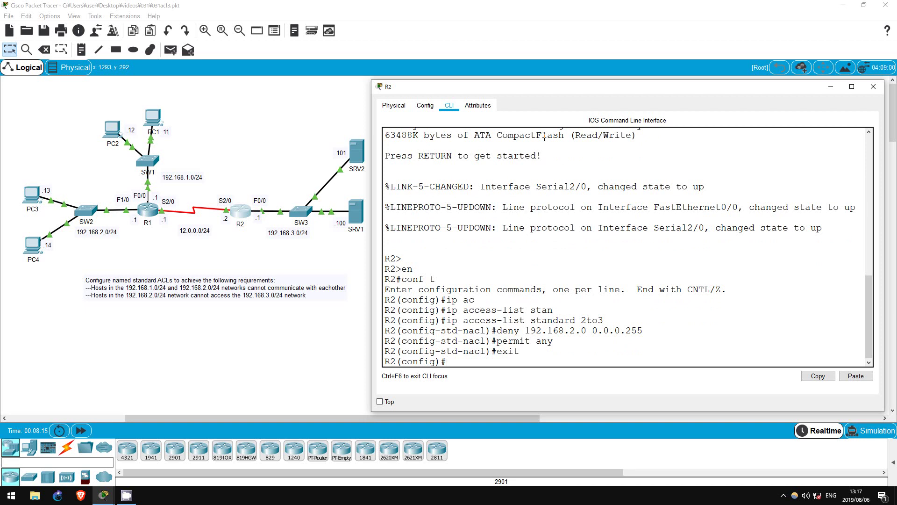
# - Apply 2to3 outbound on R2's F0/0 and close R2's window
pyautogui.write('int f0/0')
pyautogui.press('Return')
pyautogui.write('ip acc')
pyautogui.press('Tab')
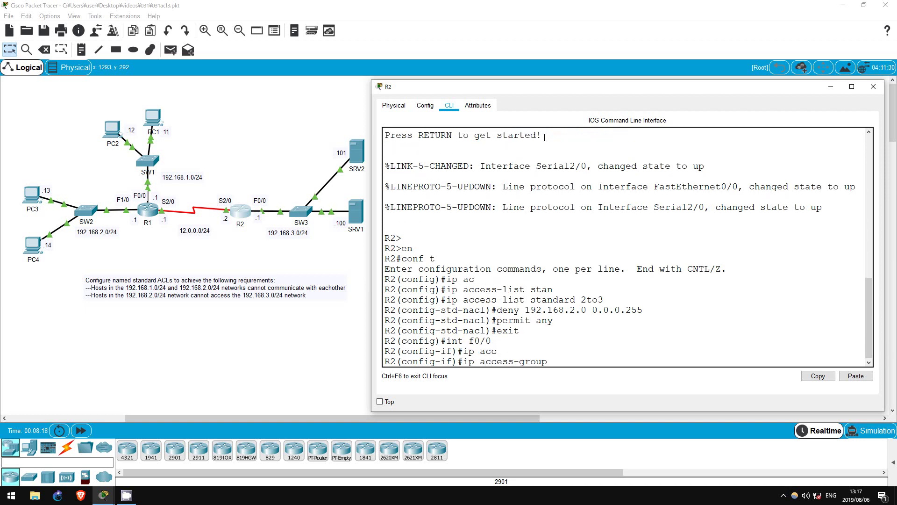
pyautogui.write('2to3 out')
pyautogui.press('Return')
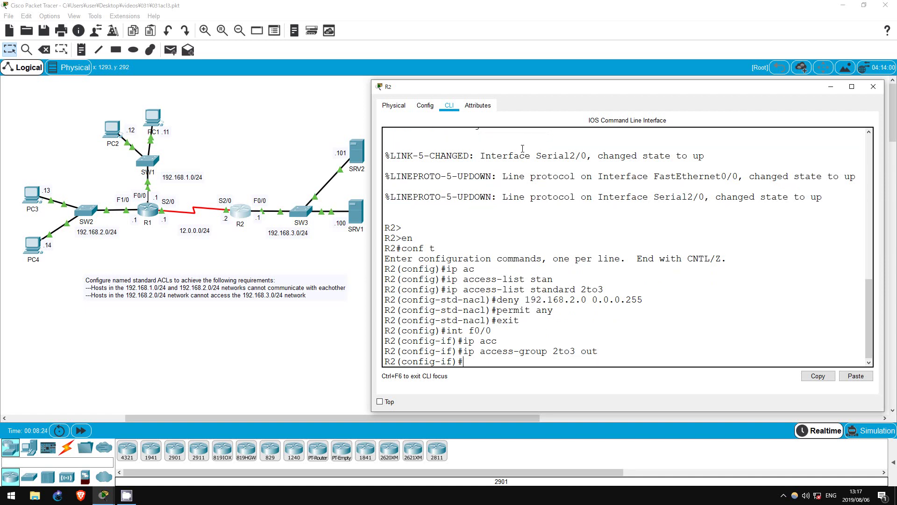
pyautogui.click(300, 165)
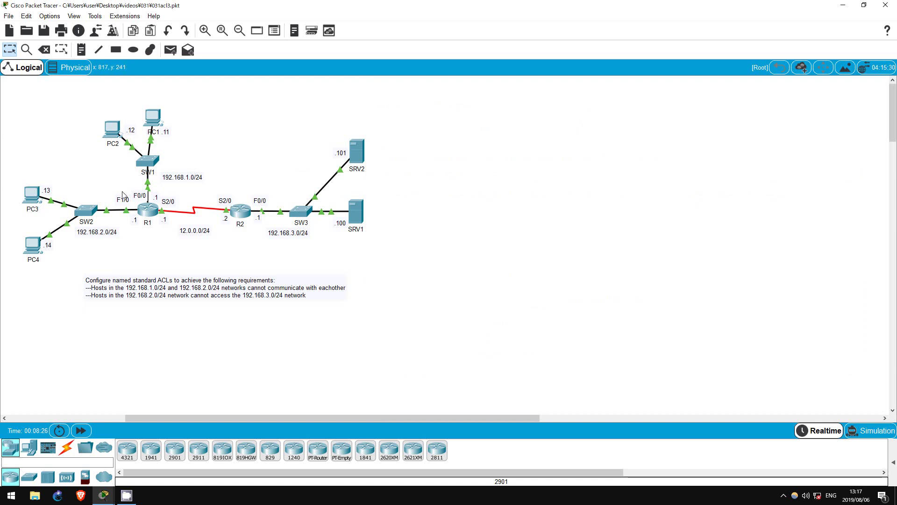
# - From PC3, ping servers 192.168.3.100 and 192.168.3.101, both failing, then close PC3
pyautogui.click(29, 197)
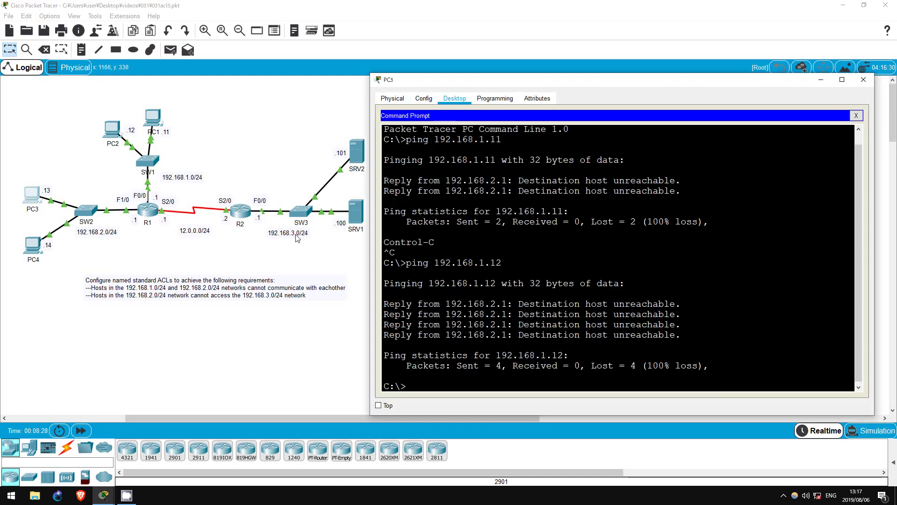
pyautogui.write('ping 192.168.3.100')
pyautogui.press('Return')
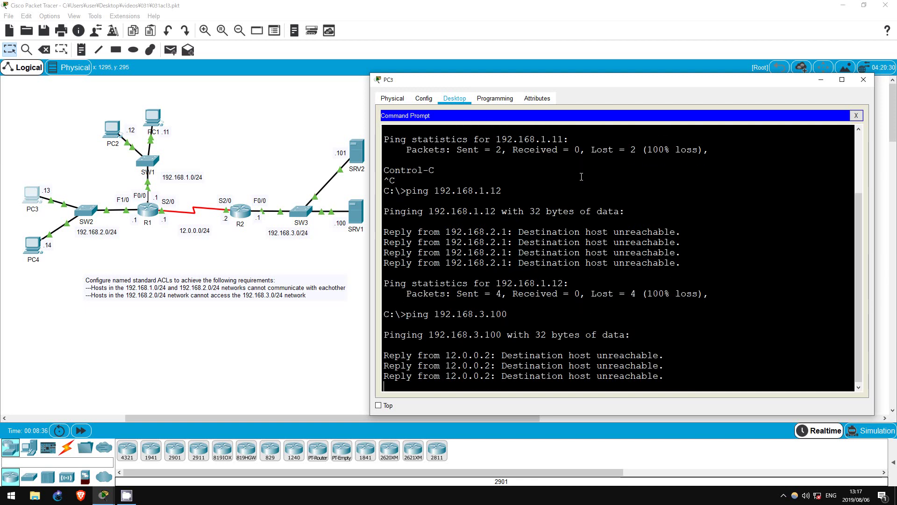
pyautogui.press('Up')
pyautogui.press('BackSpace')
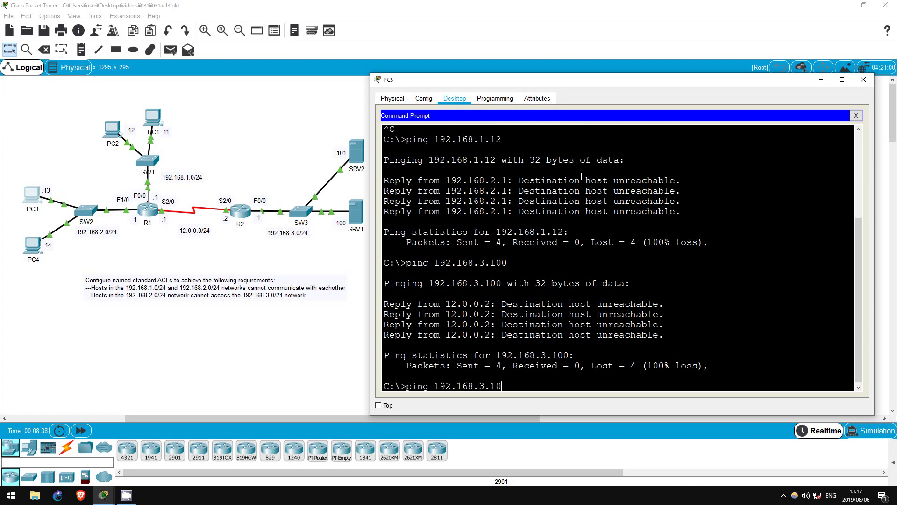
pyautogui.write('1')
pyautogui.press('Return')
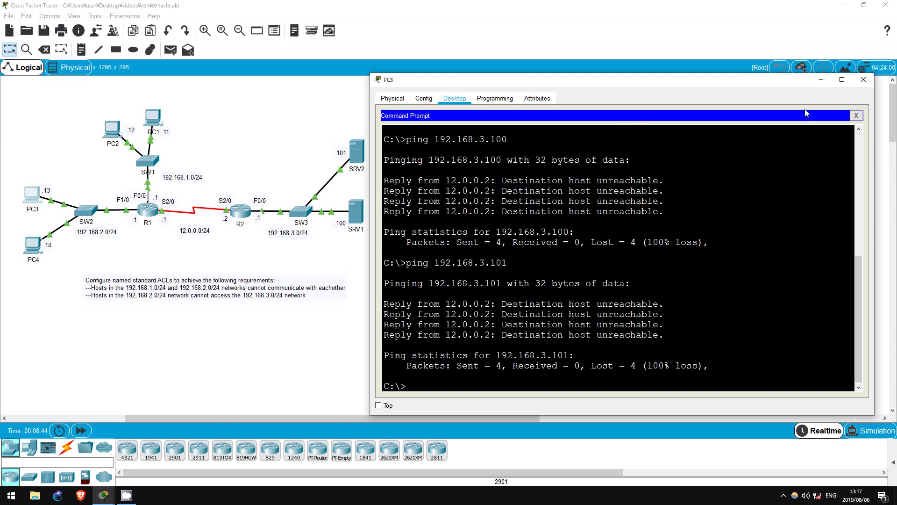
pyautogui.click(821, 79)
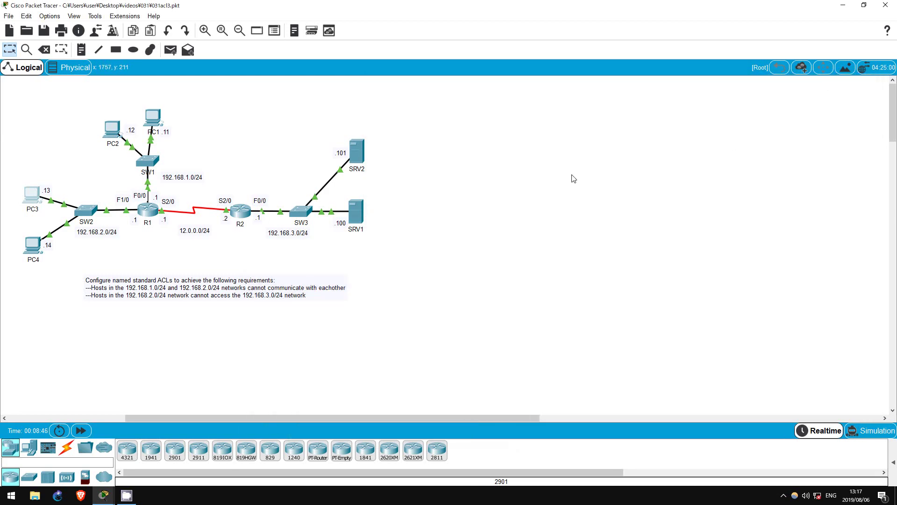